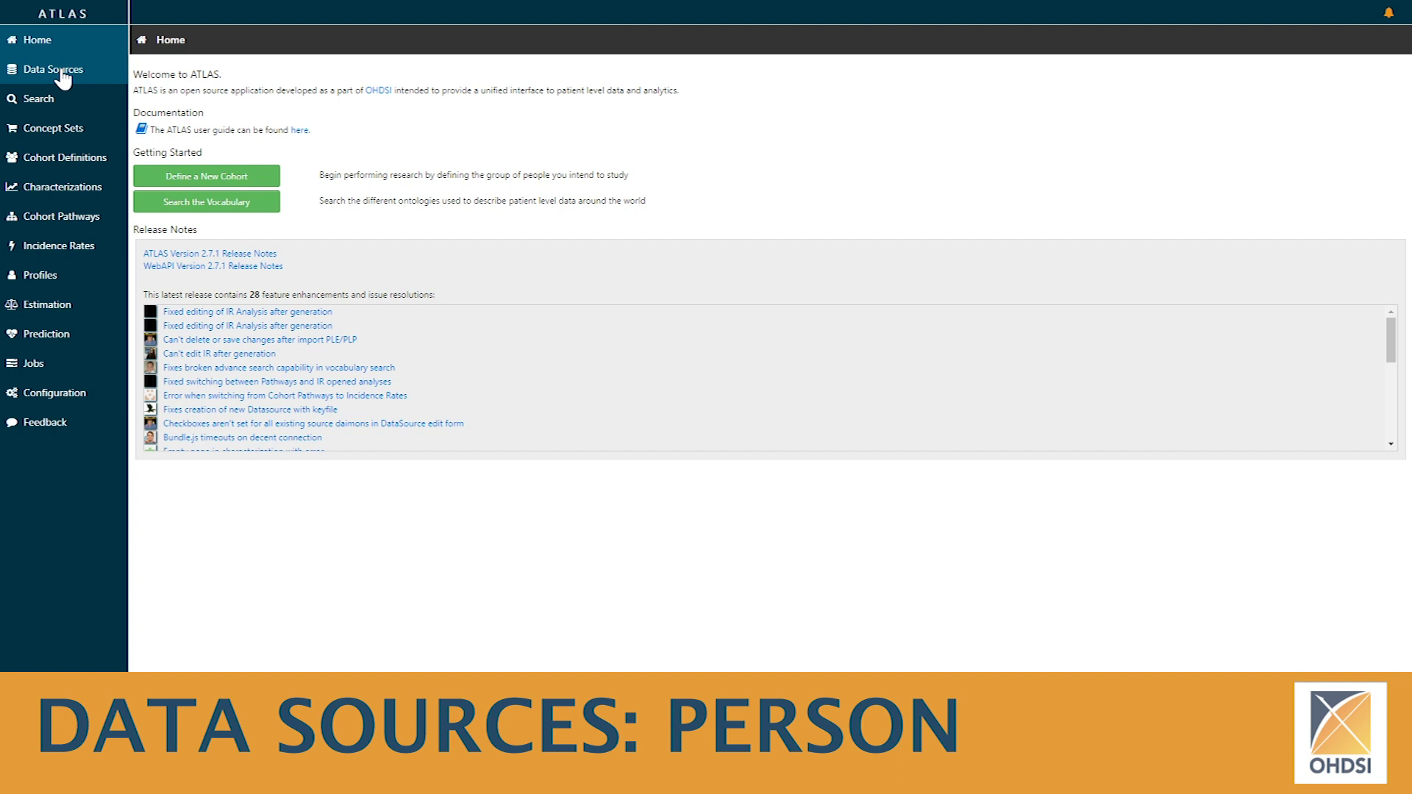
Open Data Sources and show the Person report for Source 1 with year-of-birth, gender, race and ethnicity charts.
left_click(63, 75)
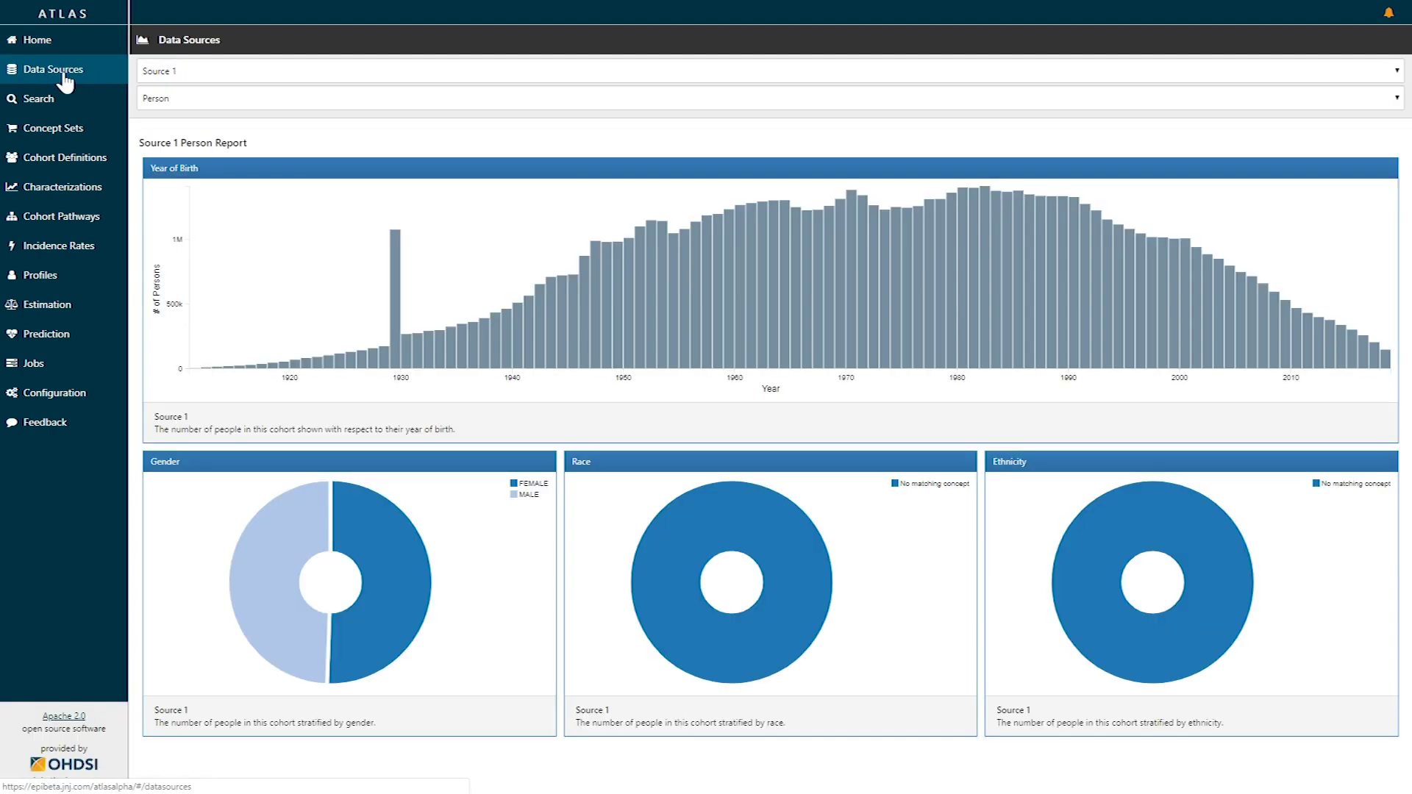
left_click(264, 74)
left_click(263, 75)
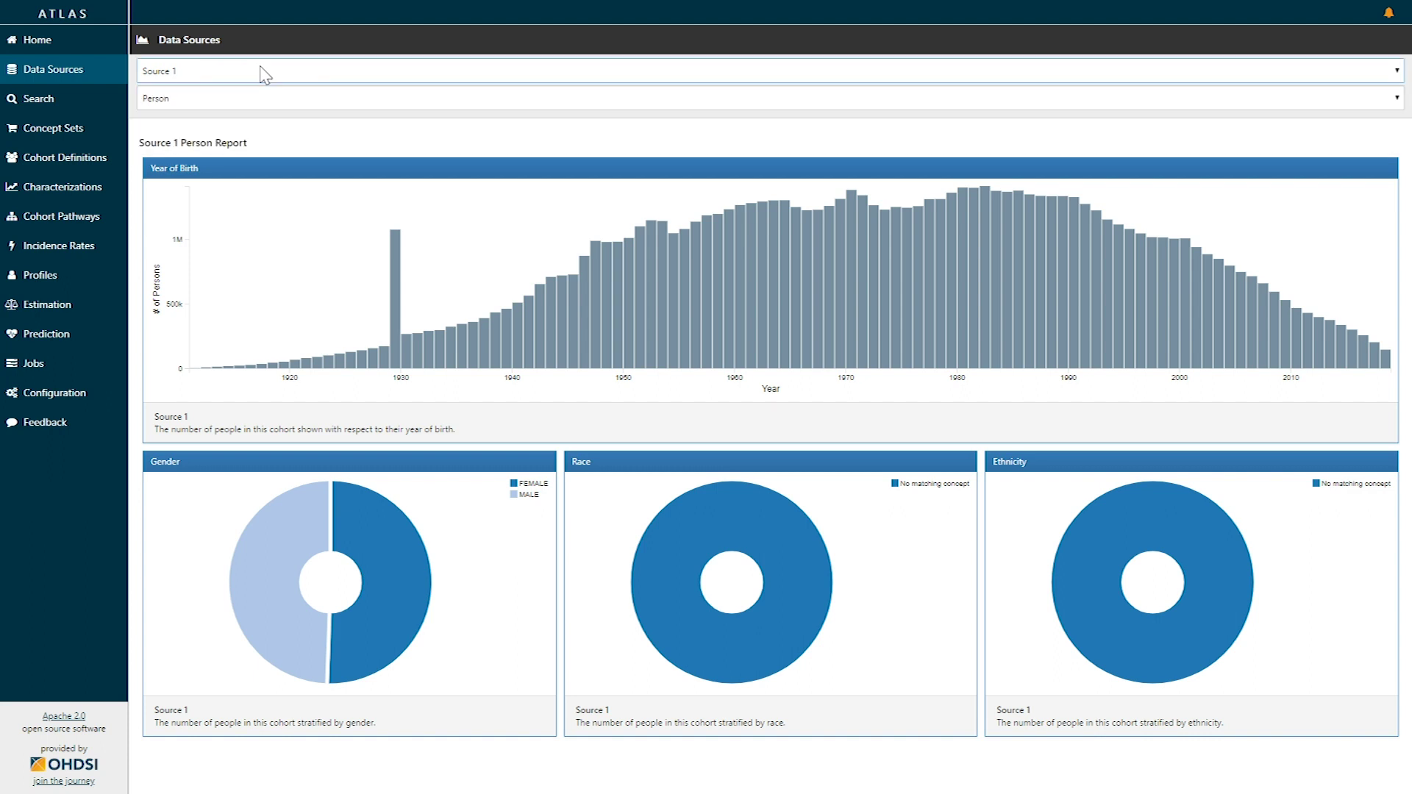
left_click(271, 104)
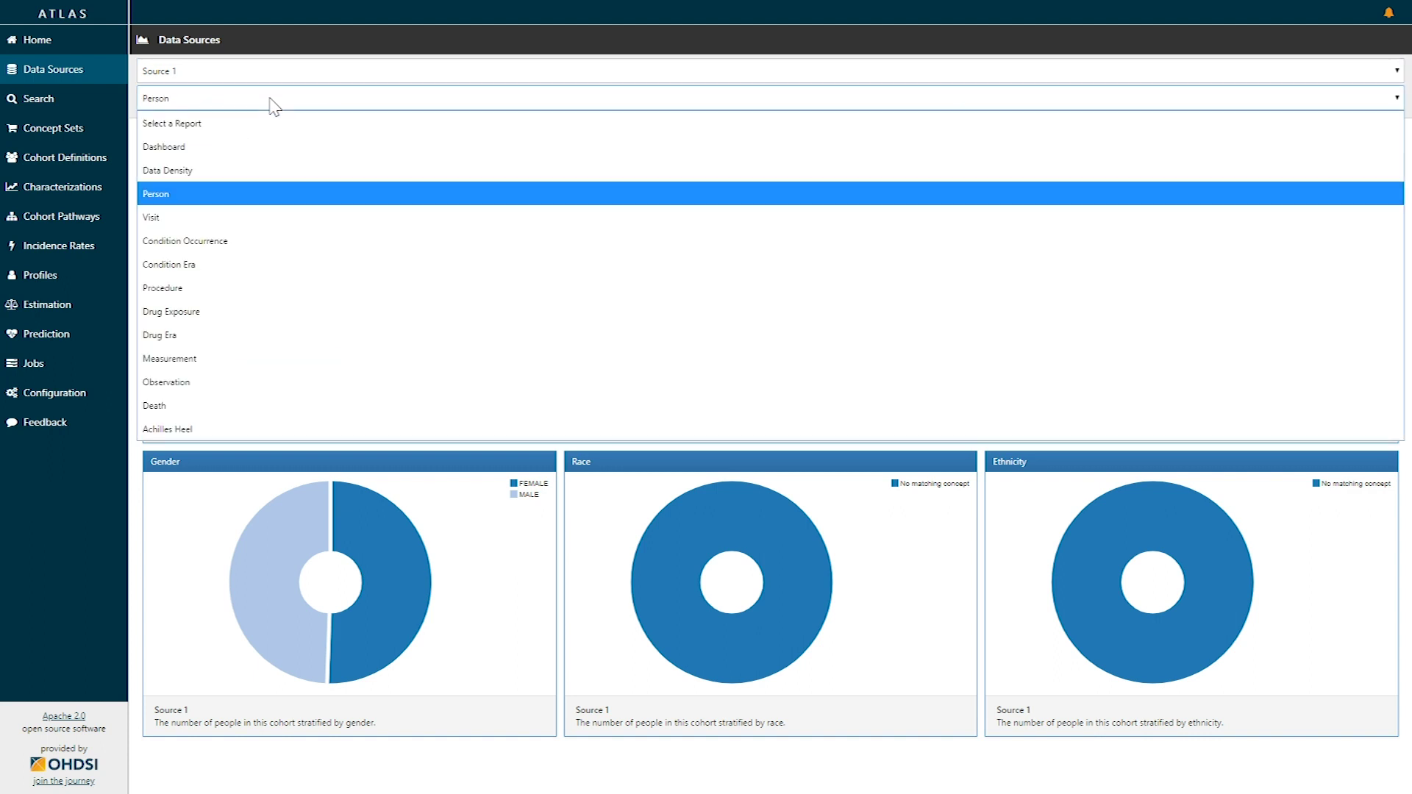
left_click(270, 207)
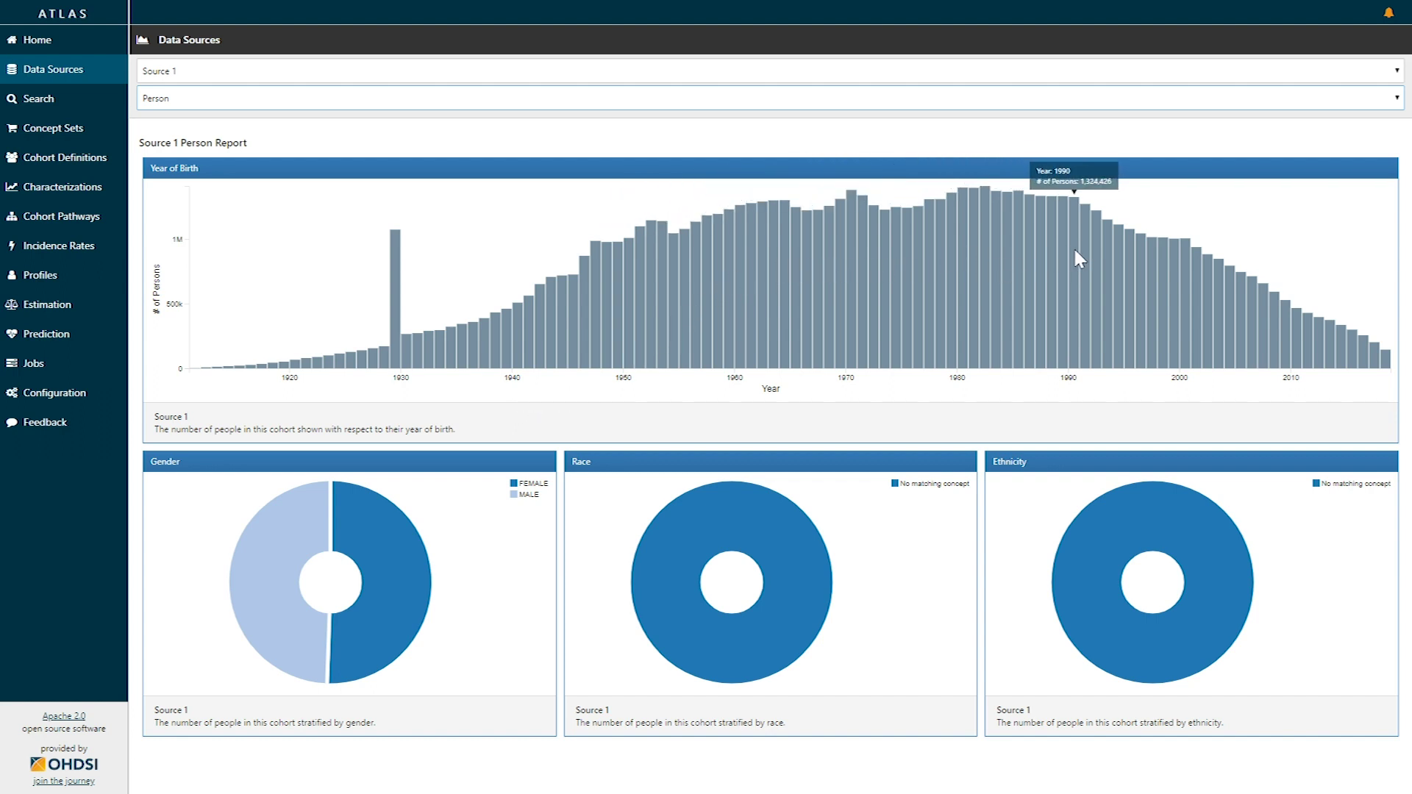
mouse_move(1079, 255)
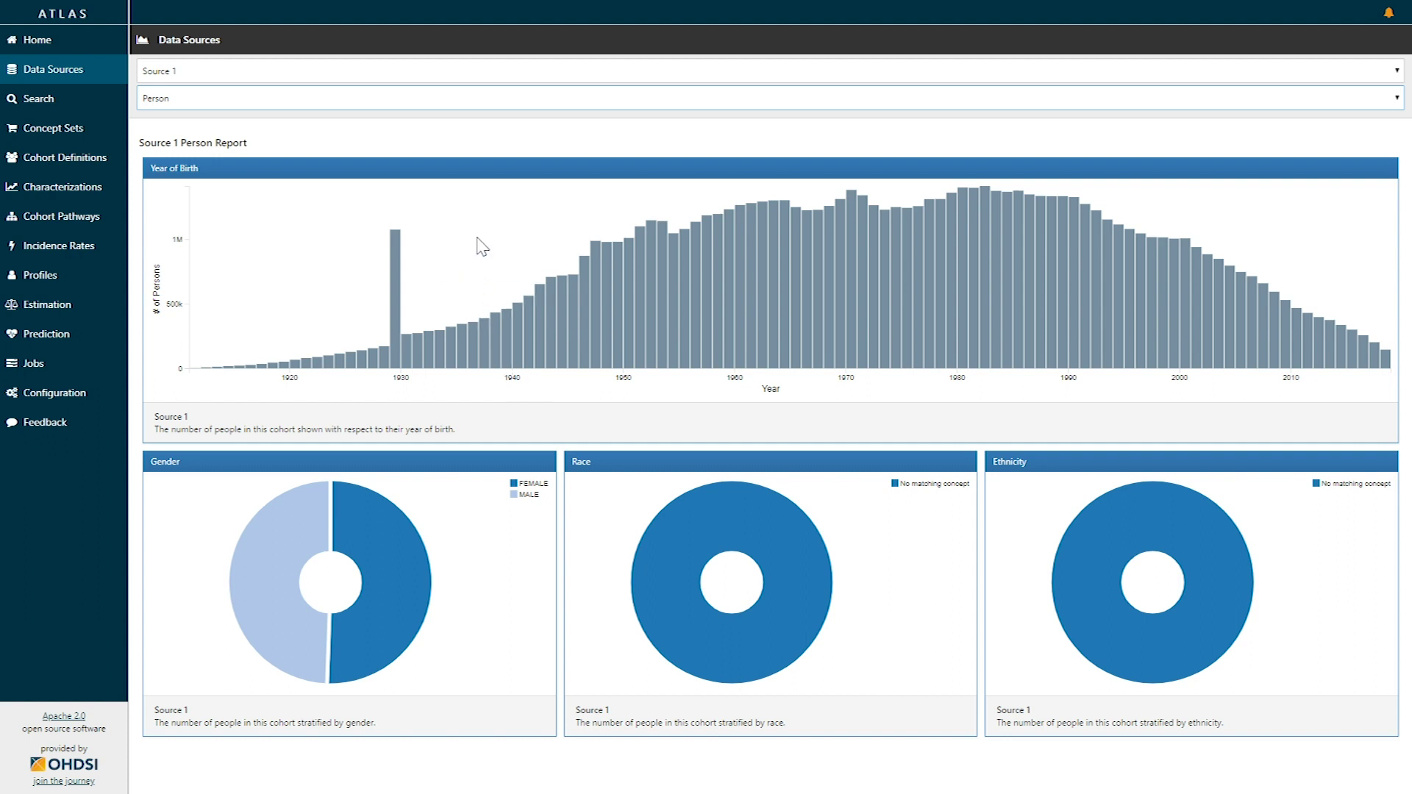
mouse_move(401, 249)
mouse_move(253, 603)
mouse_move(388, 609)
mouse_move(793, 611)
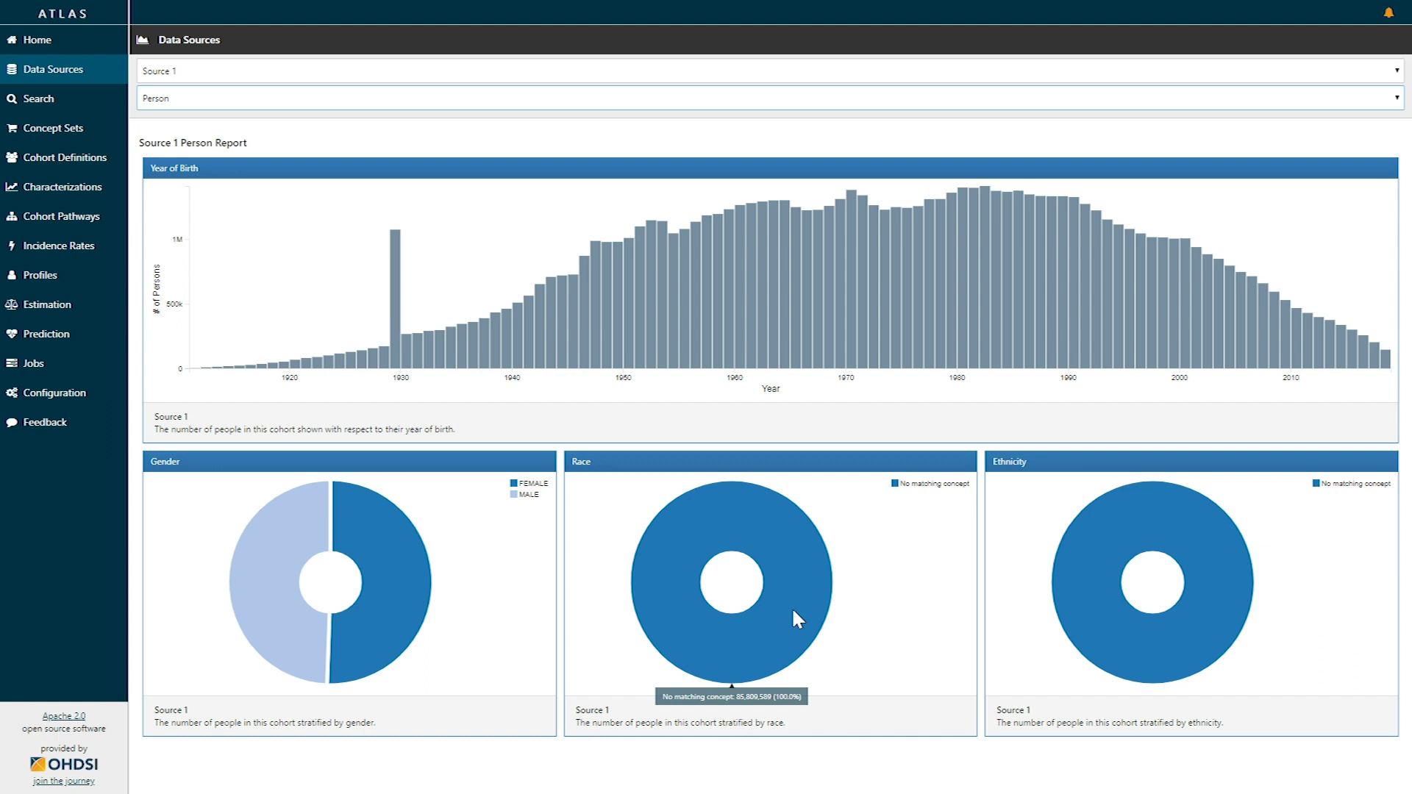
mouse_move(1119, 631)
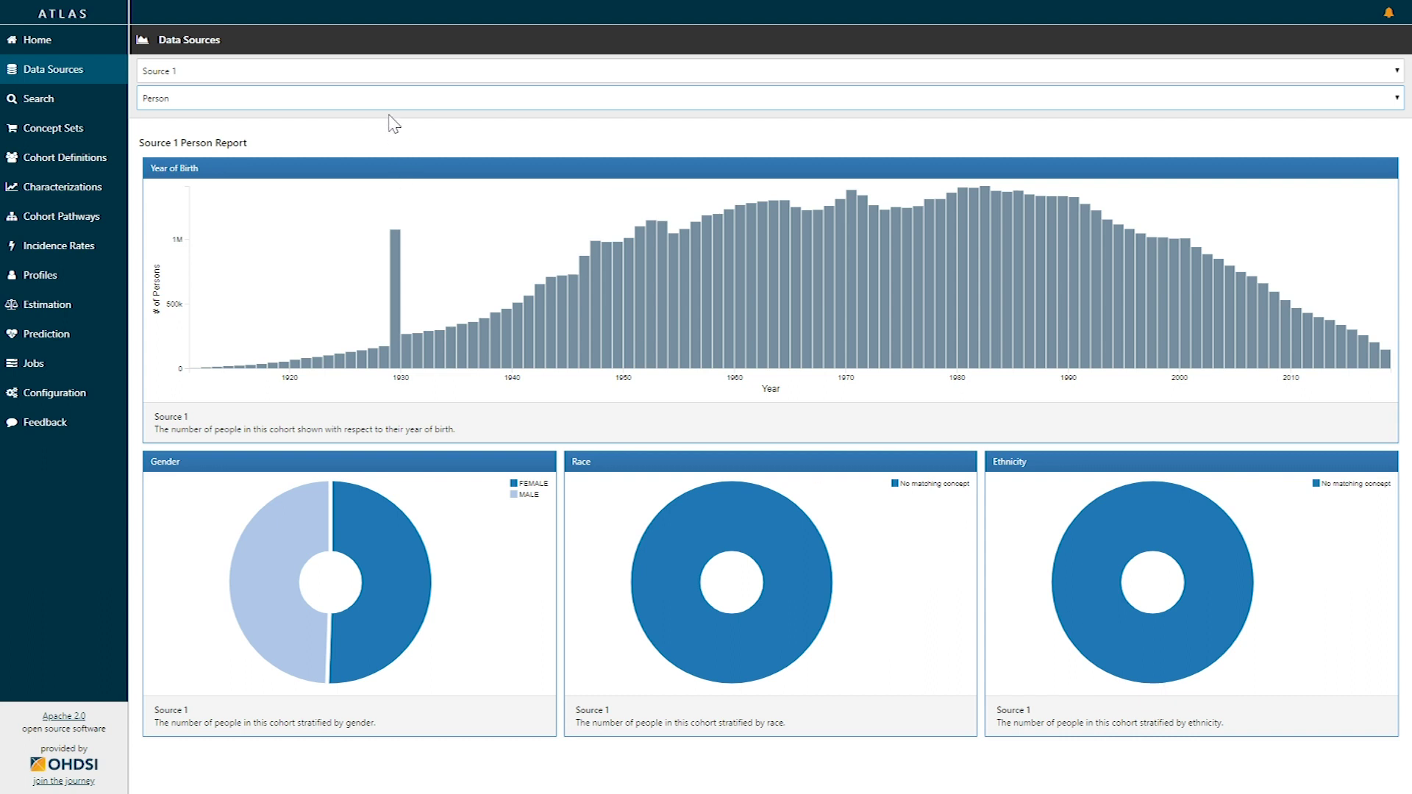
Select Source 2 in the source dropdown to show its Person report data.
left_click(350, 71)
left_click(353, 141)
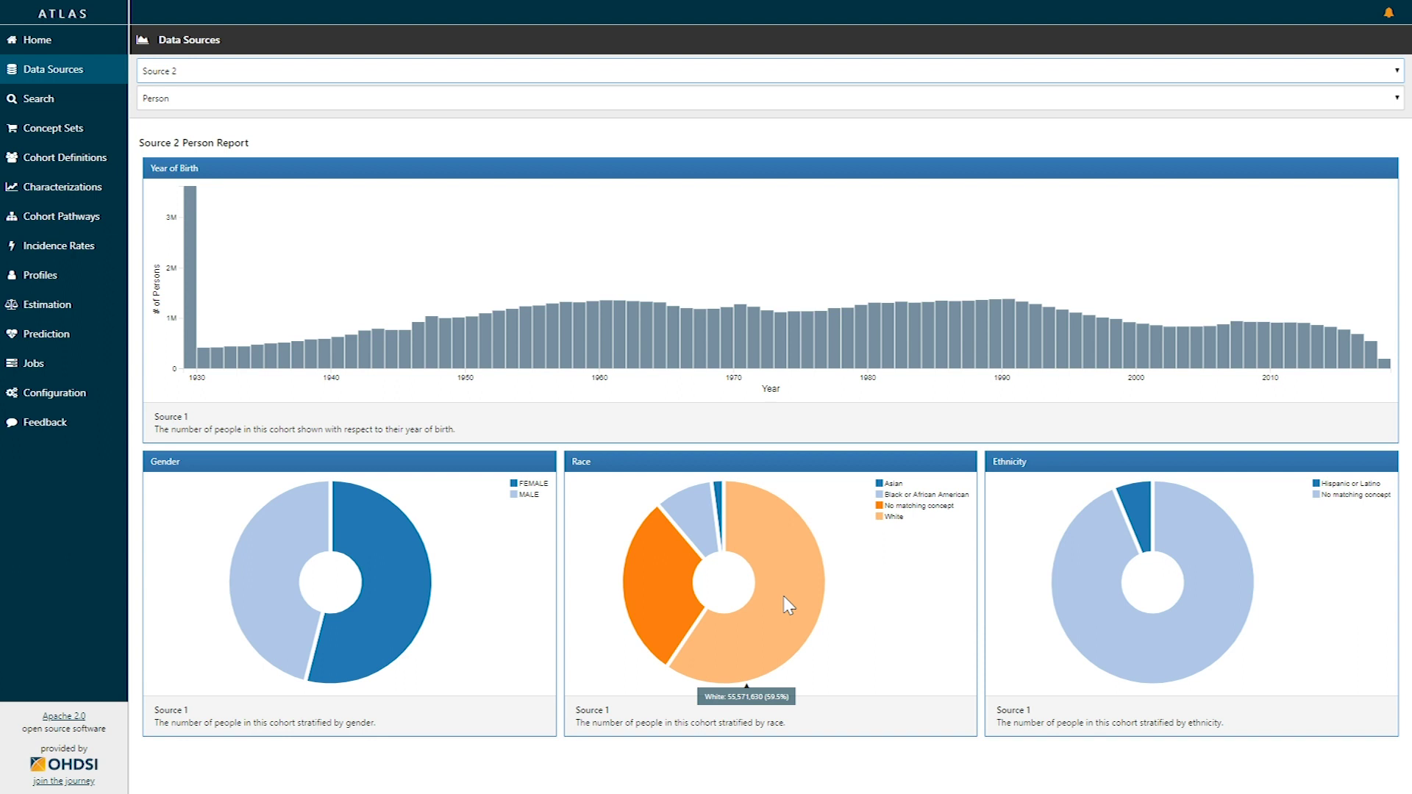
mouse_move(683, 498)
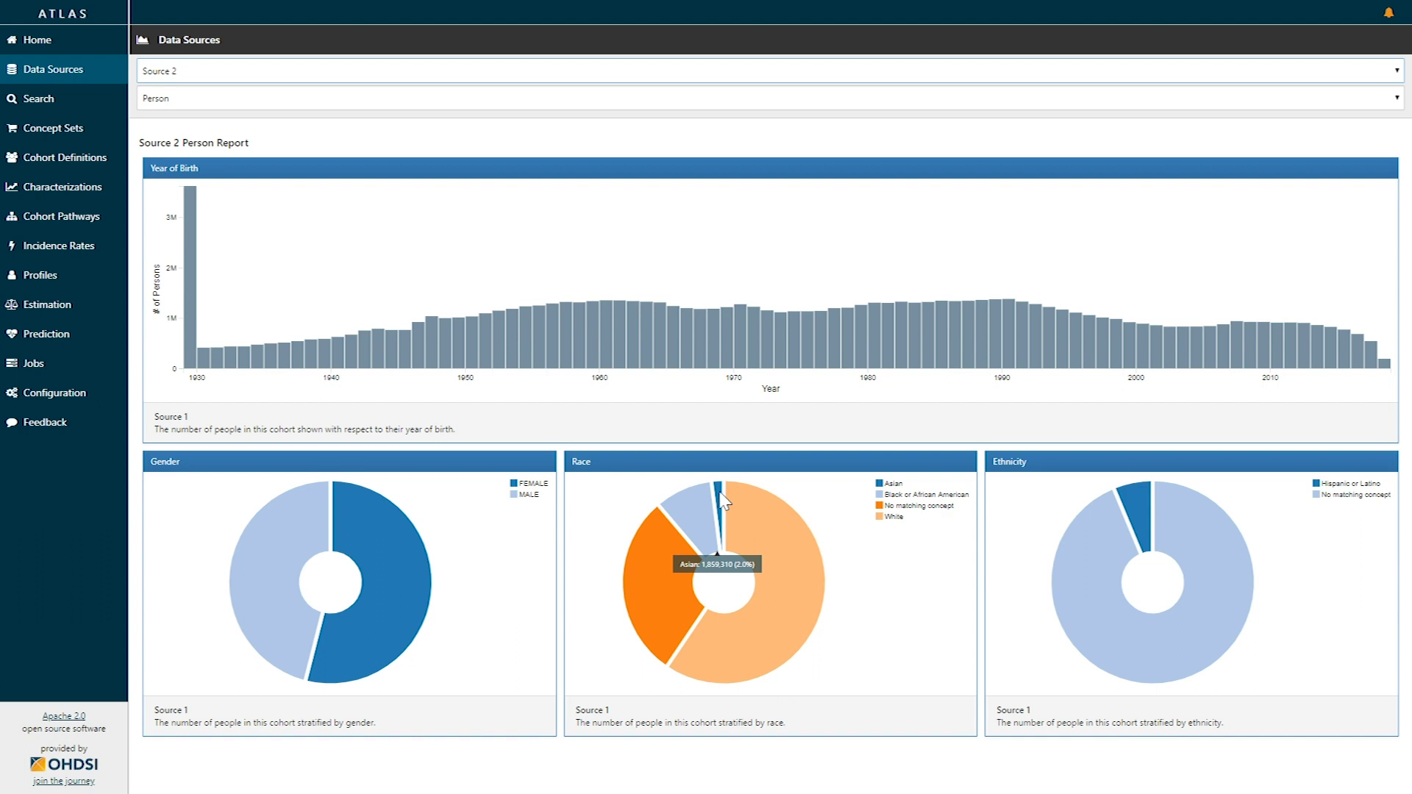
mouse_move(652, 565)
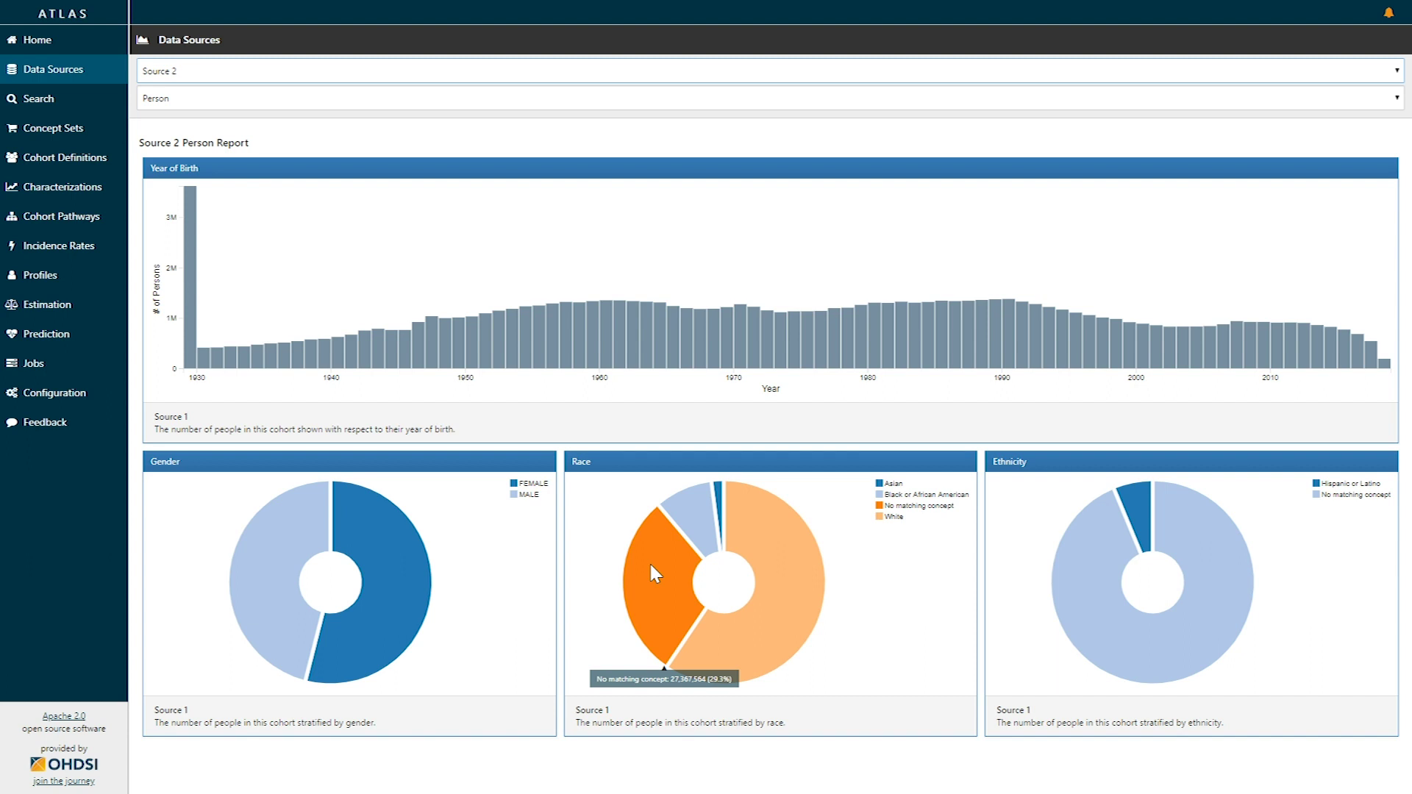
mouse_move(1079, 562)
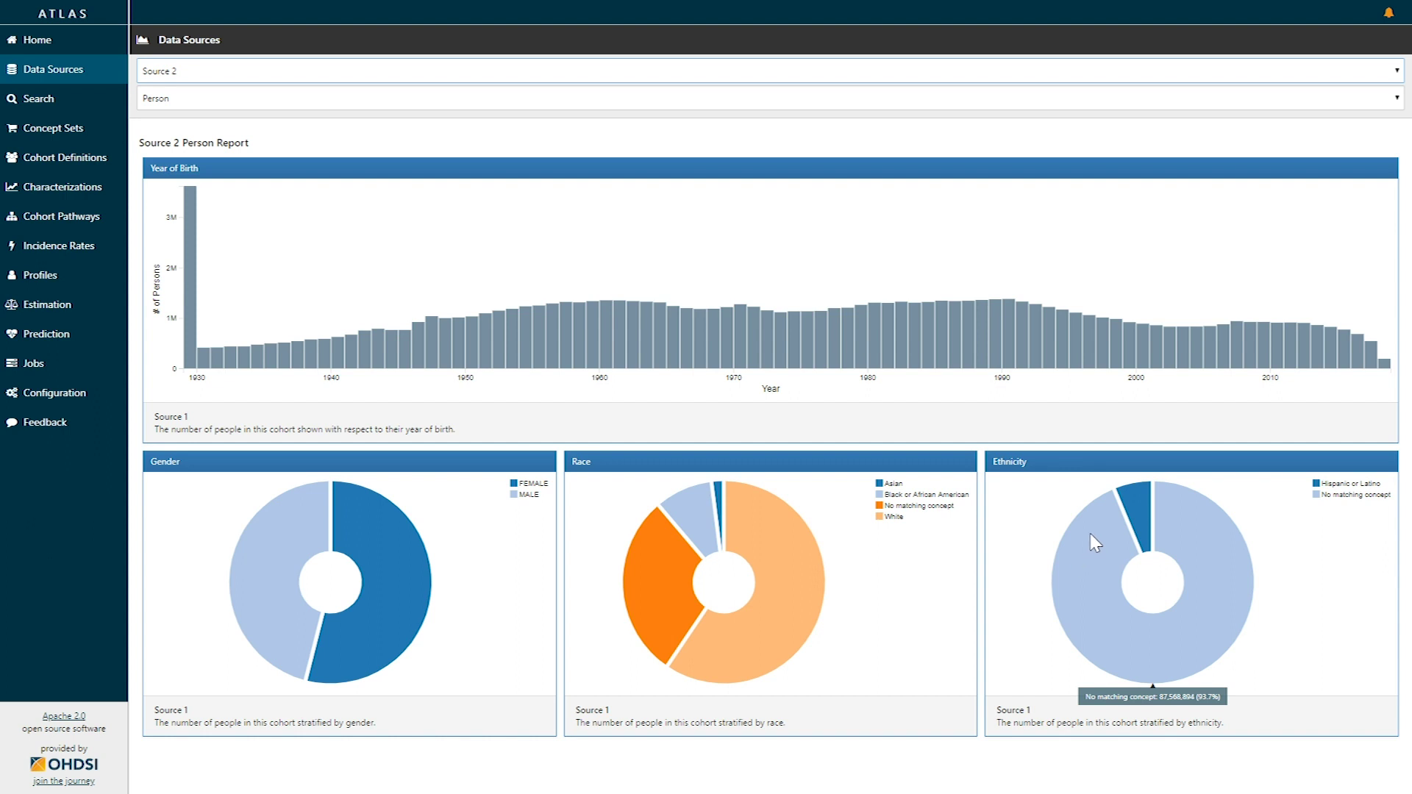
mouse_move(1135, 513)
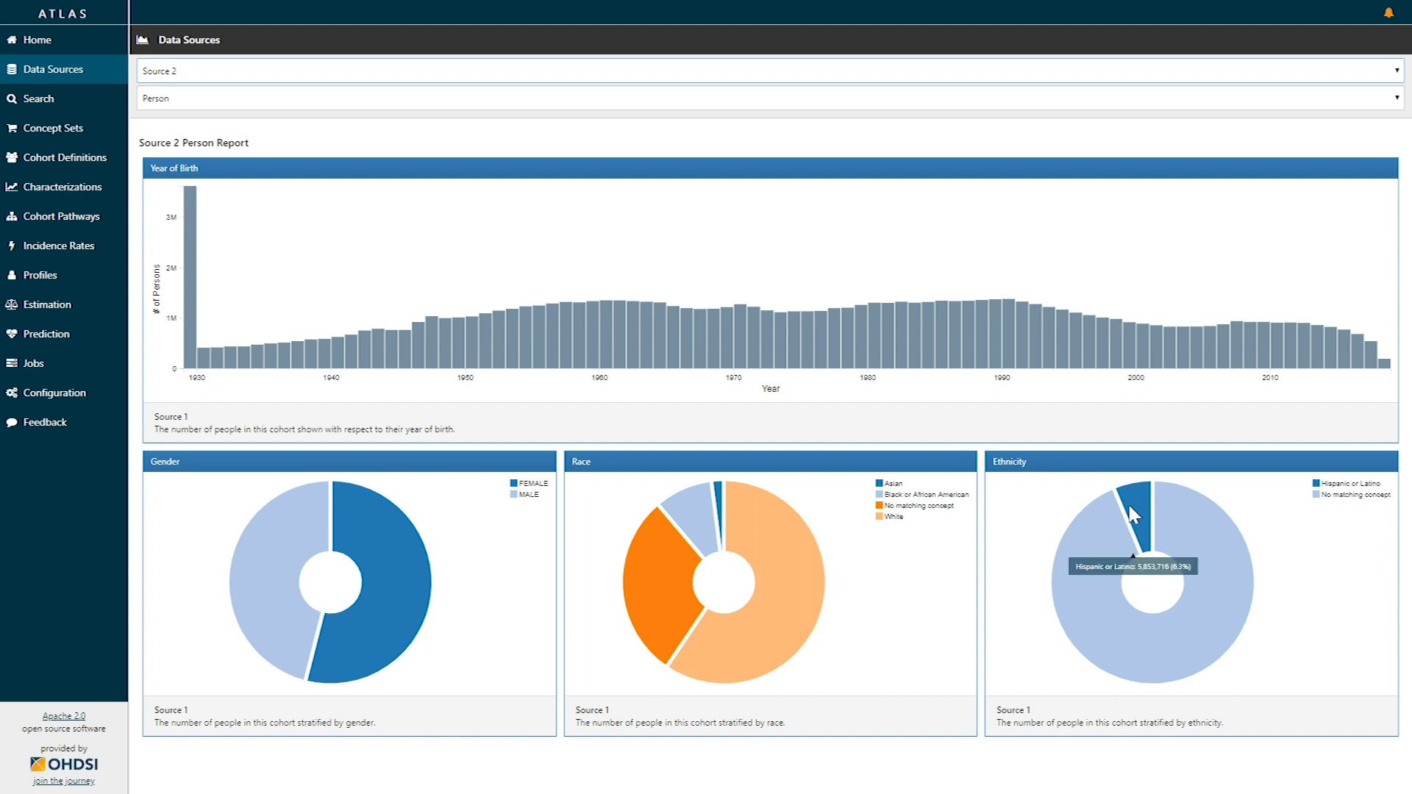